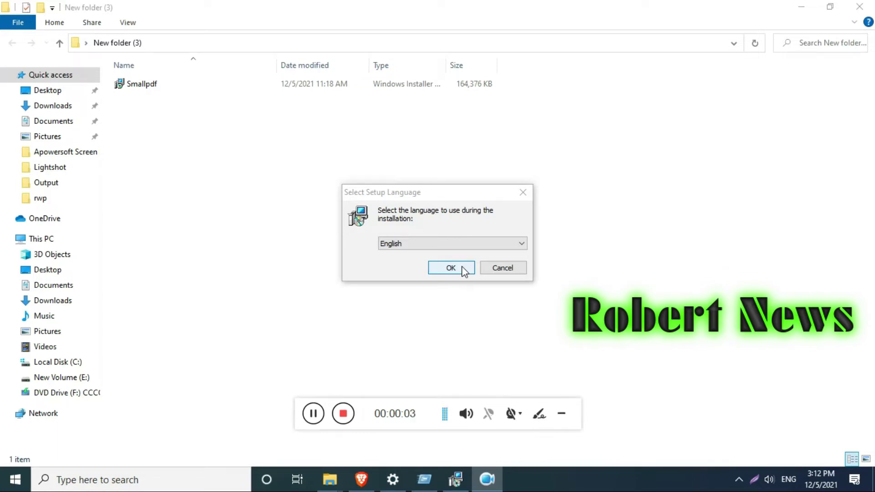
# Install HiBit Uninstaller in English to C:\Program Files (x86)\HiBit Uninstaller and launch it
pyautogui.click(463, 269)
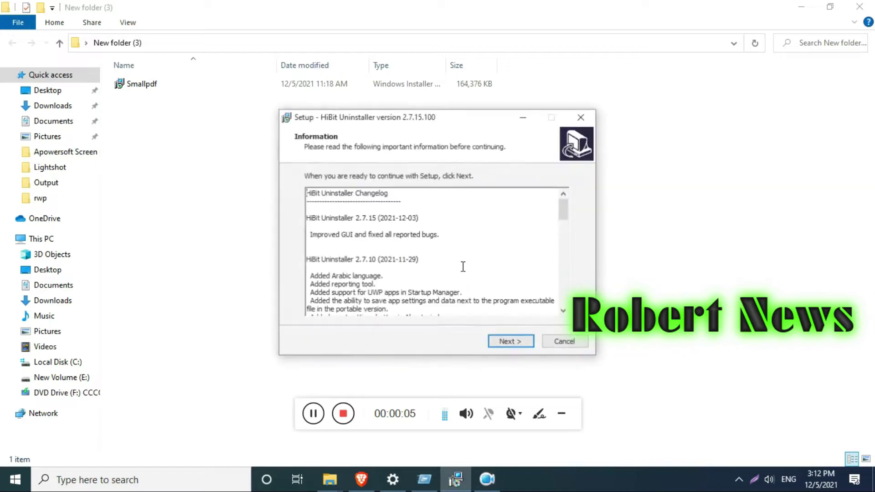
pyautogui.click(500, 342)
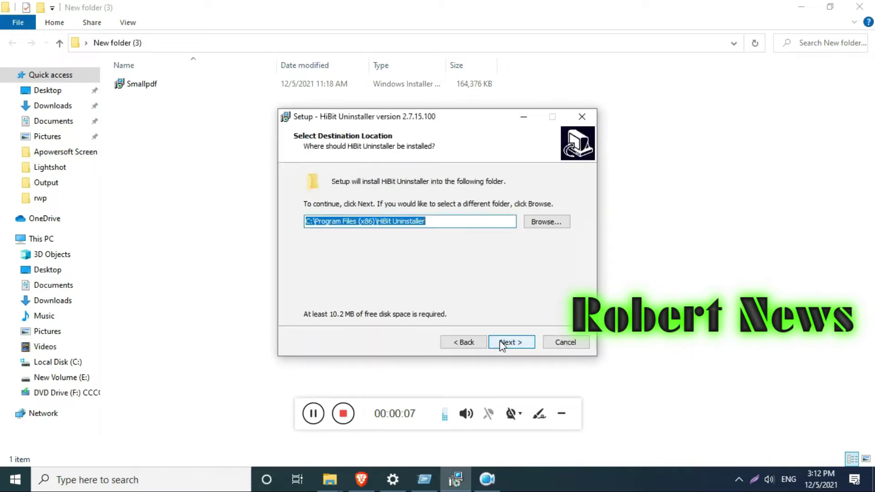
pyautogui.click(502, 342)
pyautogui.click(500, 340)
pyautogui.click(500, 341)
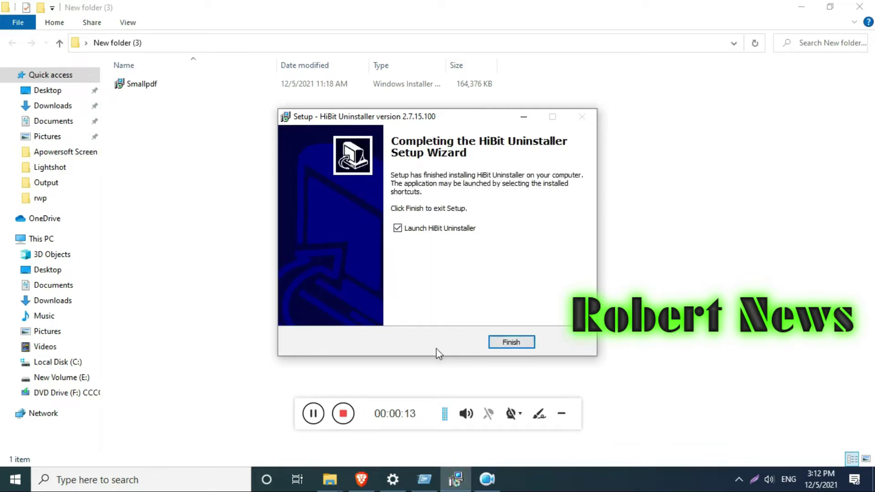
pyautogui.click(508, 342)
# Cycle the header theme through blue, green and orange to magenta, then view and close About
pyautogui.click(313, 413)
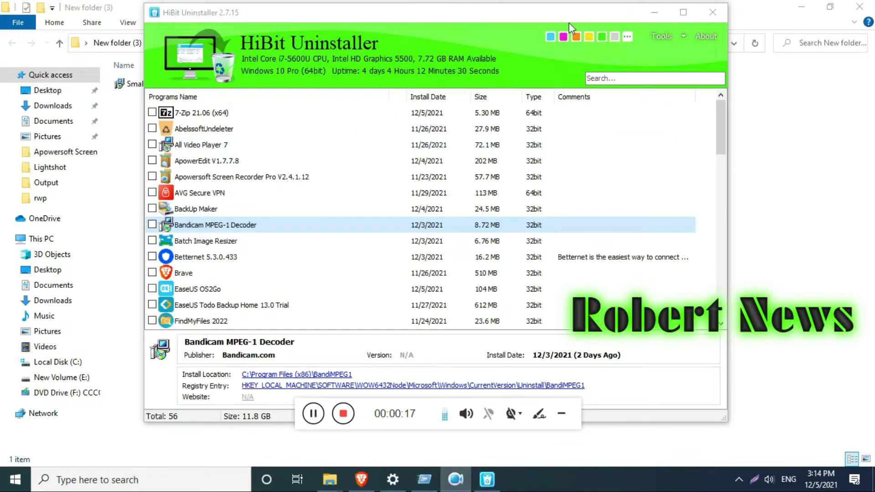
pyautogui.click(548, 37)
pyautogui.click(602, 38)
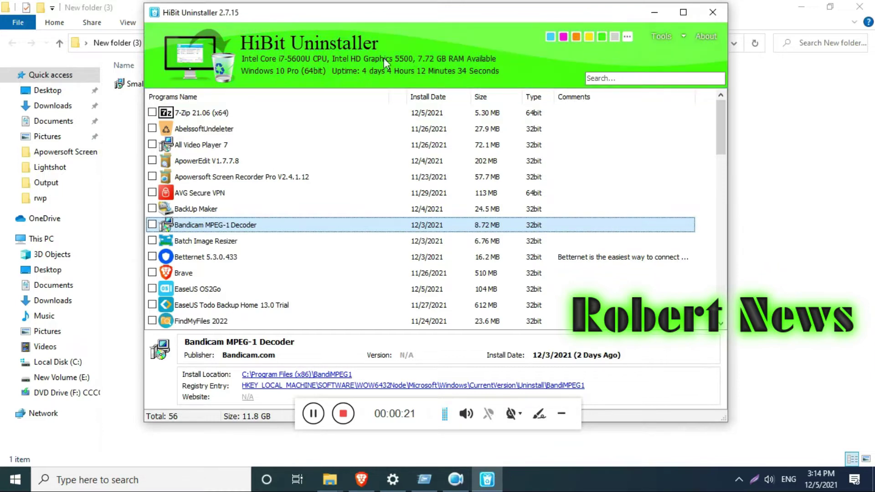
pyautogui.click(576, 36)
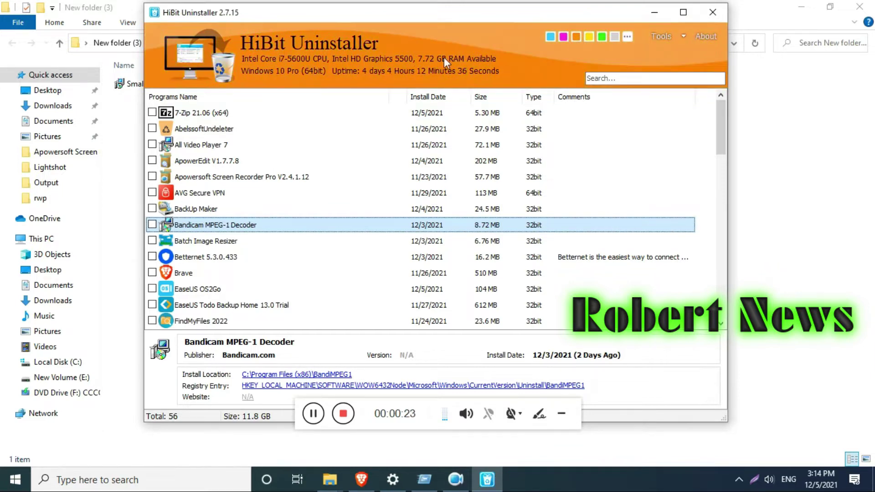
pyautogui.click(563, 36)
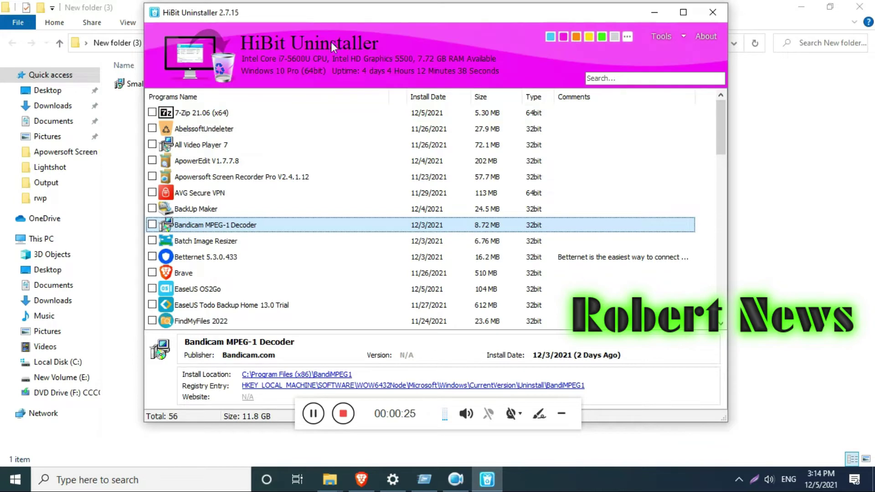
pyautogui.click(702, 36)
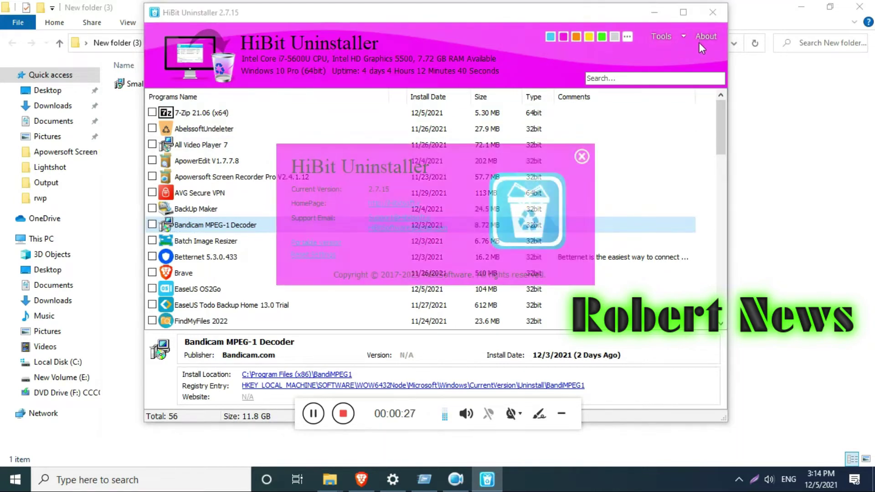
pyautogui.click(582, 157)
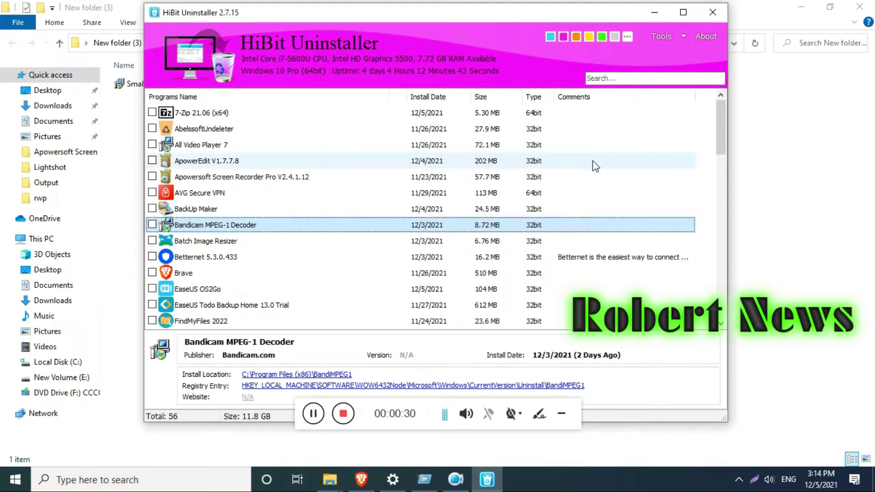
# Force-remove BackUp Maker and scan to clean up its leftovers
pyautogui.click(195, 210)
pyautogui.rightClick(195, 210)
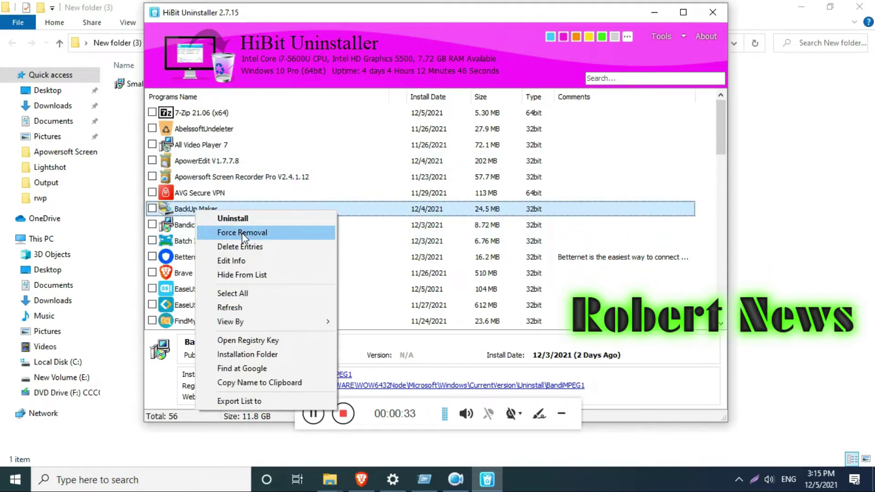
pyautogui.click(242, 234)
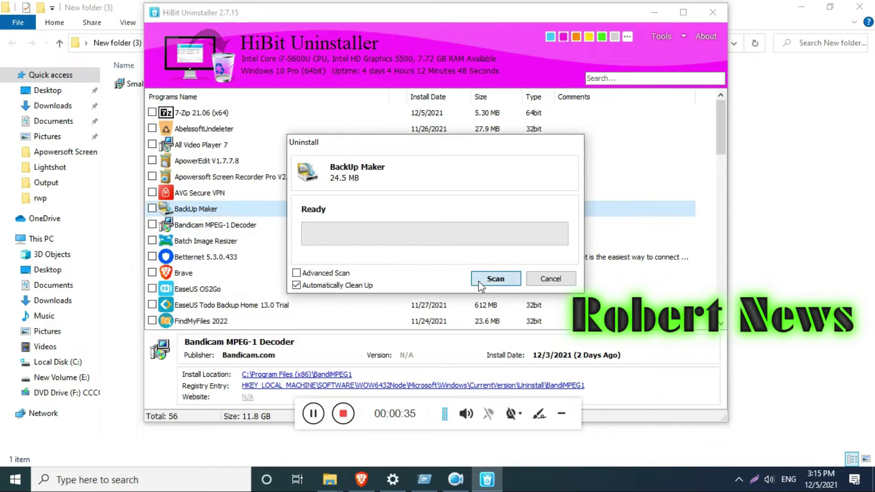
pyautogui.click(479, 285)
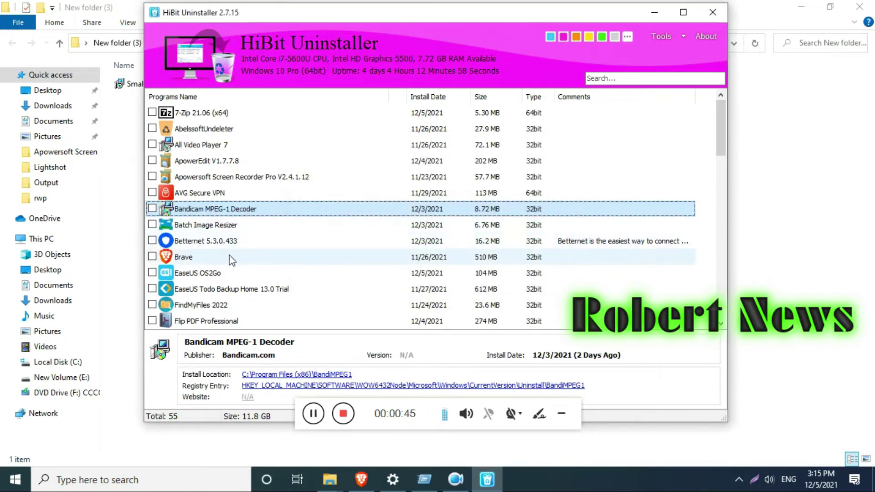
# Uninstall EaseUS Todo Backup Home 13.0 Trial, decline the restart, and scan away its leftovers
pyautogui.rightClick(214, 292)
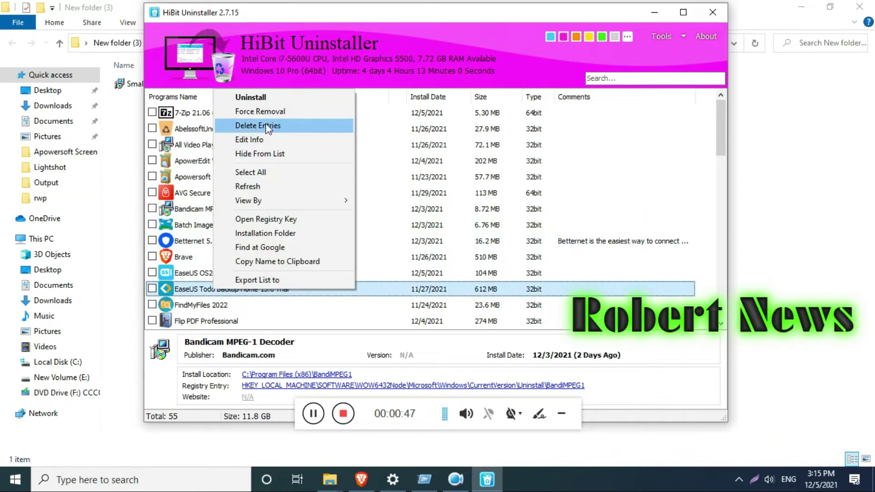
pyautogui.click(269, 98)
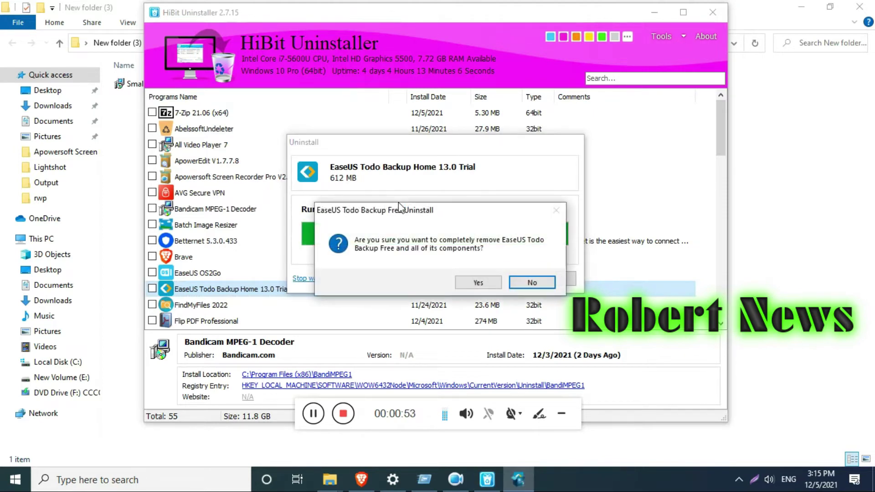
pyautogui.click(472, 281)
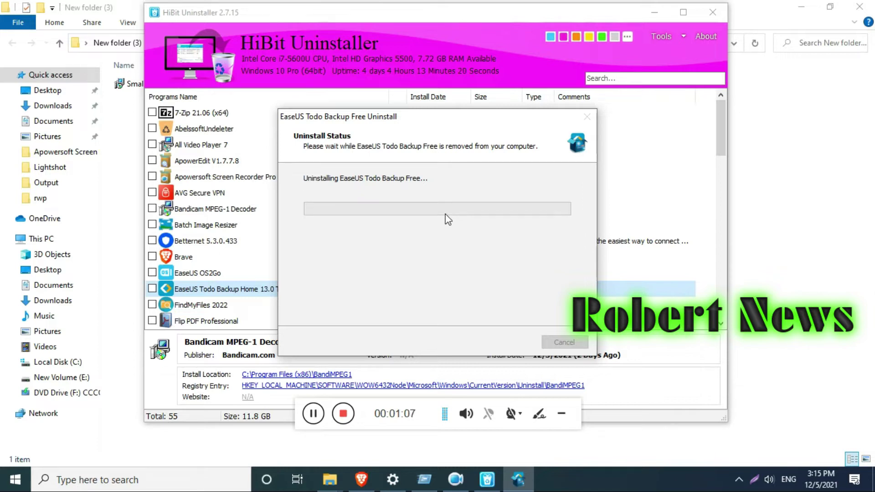
pyautogui.click(313, 413)
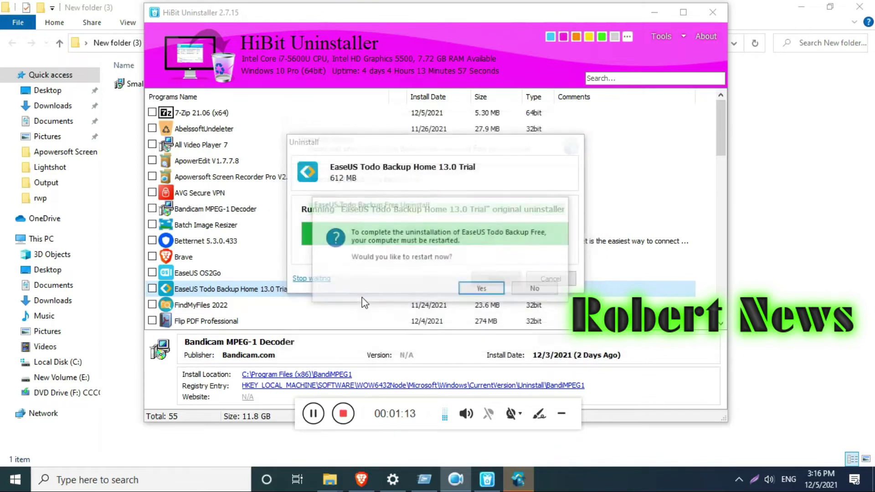
pyautogui.click(531, 288)
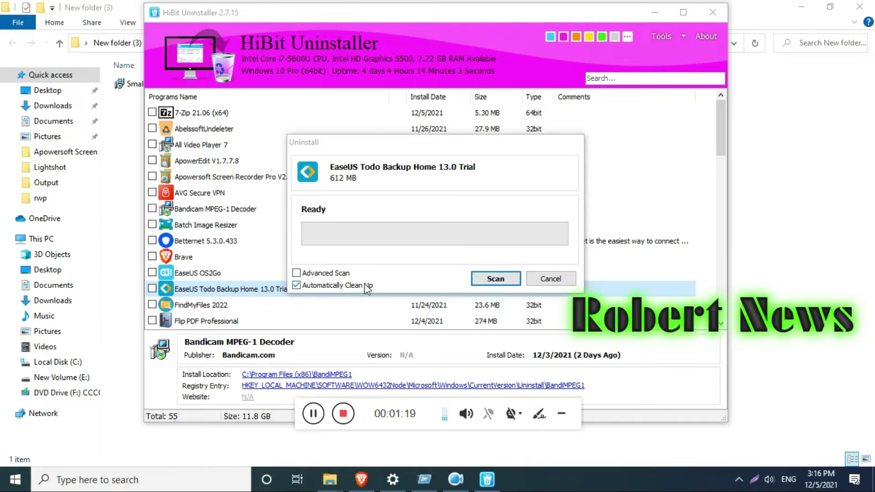
pyautogui.click(474, 282)
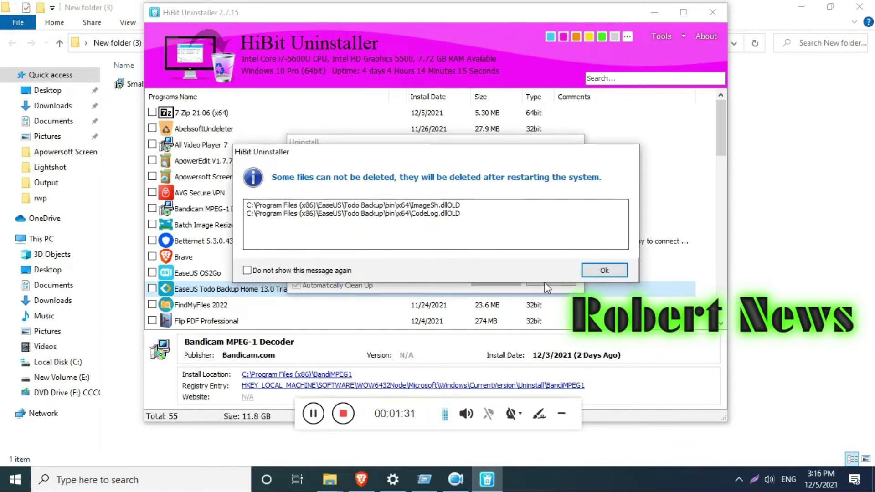
# Delete the Flip PDF Professional entry from the program list
pyautogui.click(587, 272)
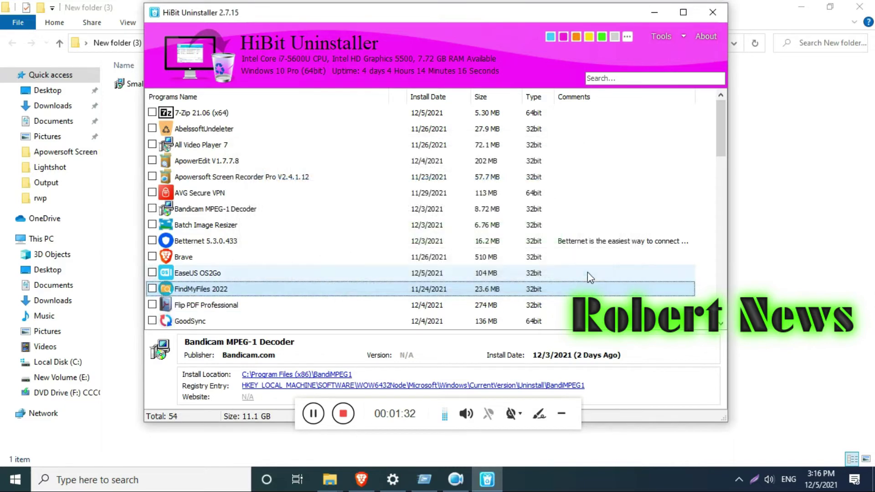
pyautogui.rightClick(213, 308)
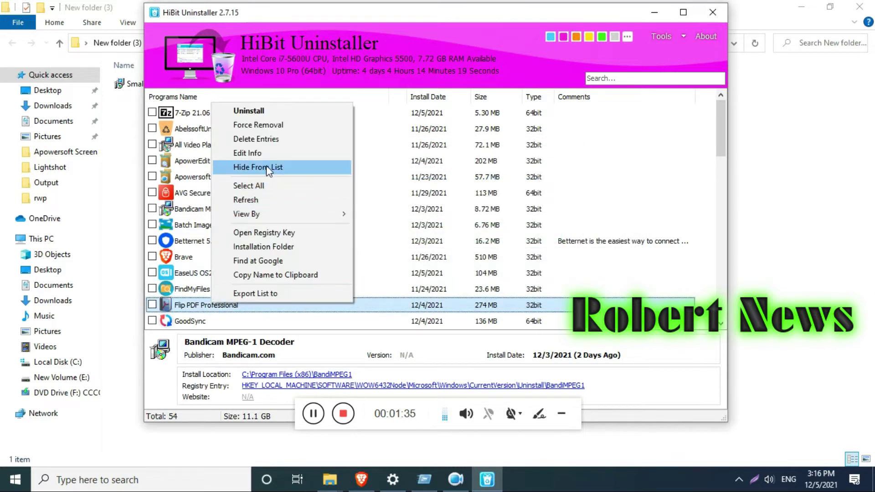
pyautogui.click(268, 139)
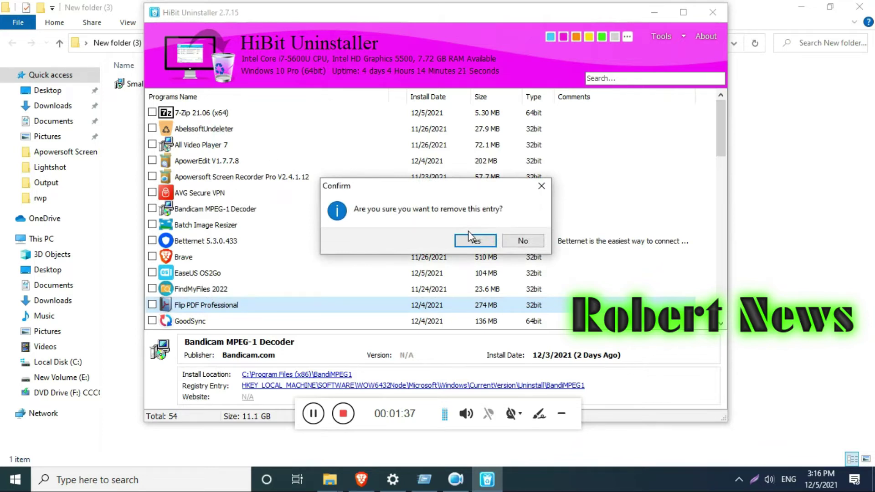
pyautogui.click(474, 242)
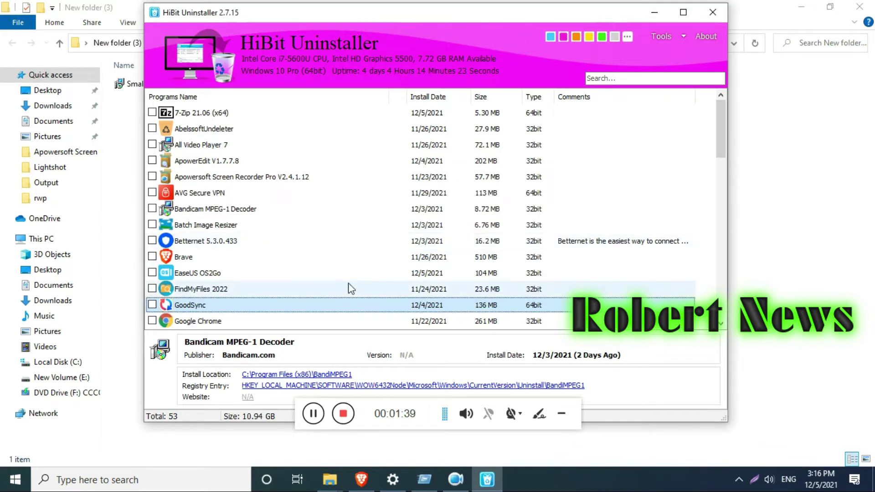
# Rename the GoodSync entry to 'robert news', then hide it from the list
pyautogui.rightClick(200, 312)
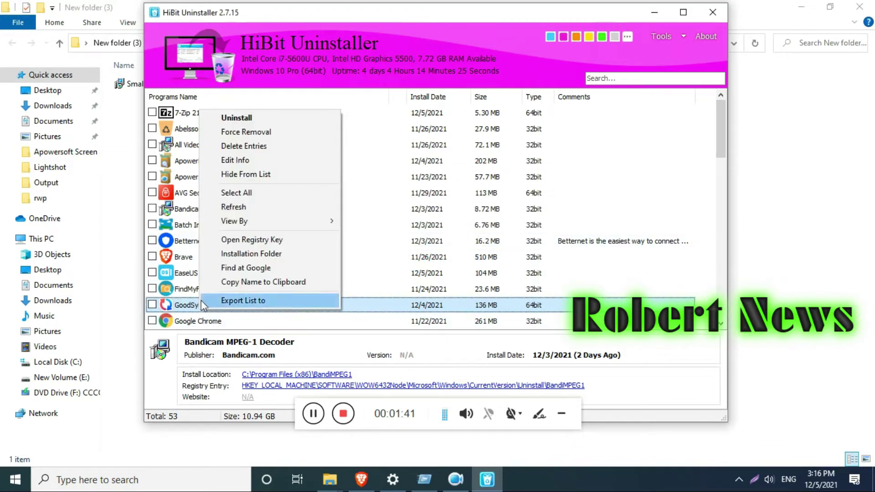
pyautogui.click(249, 162)
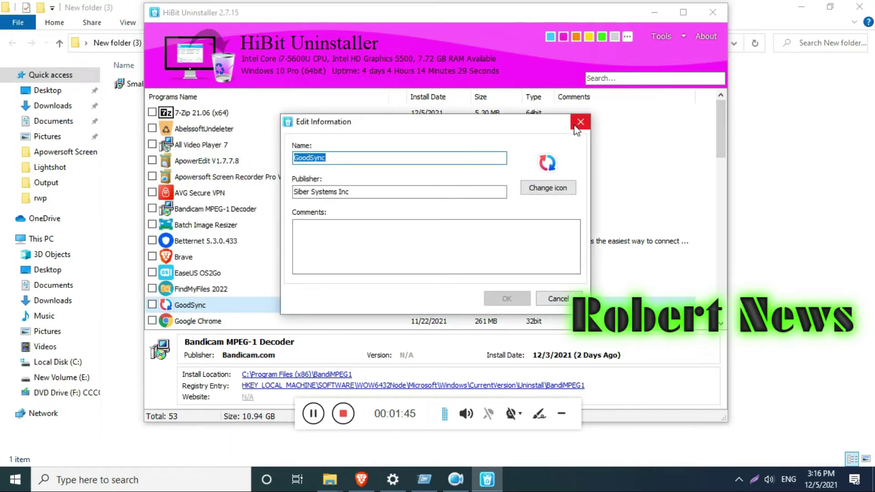
pyautogui.write('robert new')
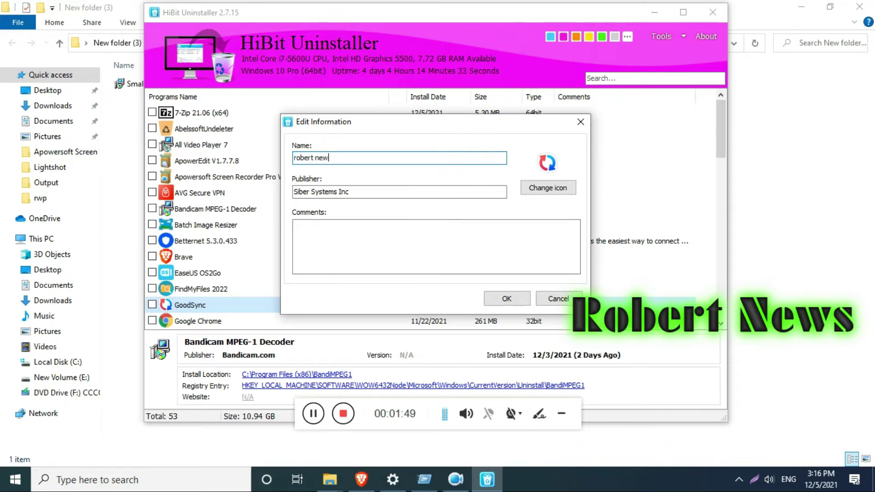
pyautogui.write('s')
pyautogui.click(506, 297)
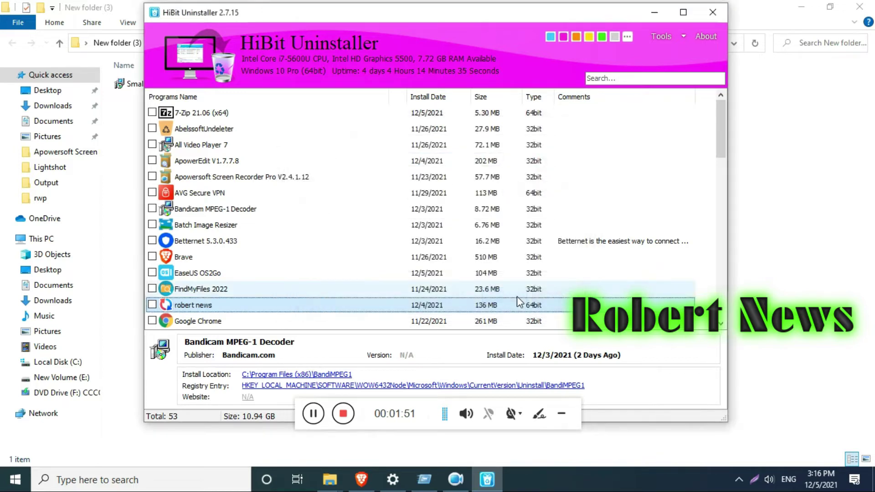
pyautogui.rightClick(204, 308)
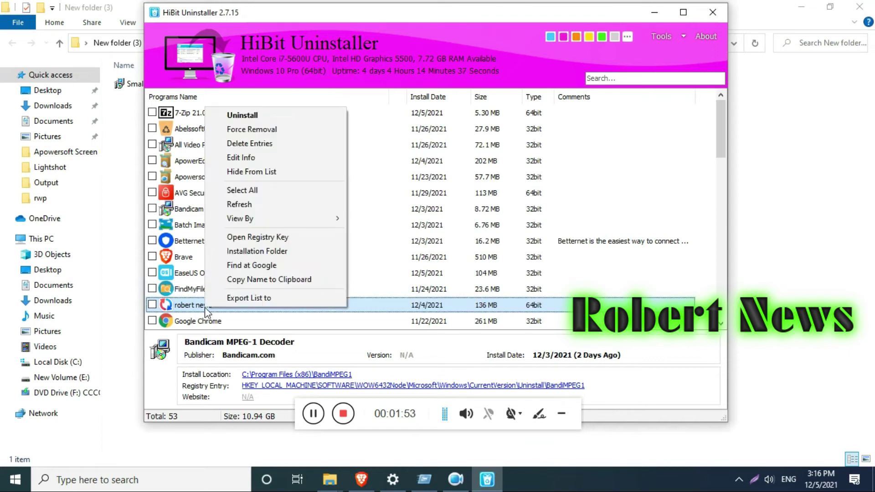
pyautogui.click(276, 172)
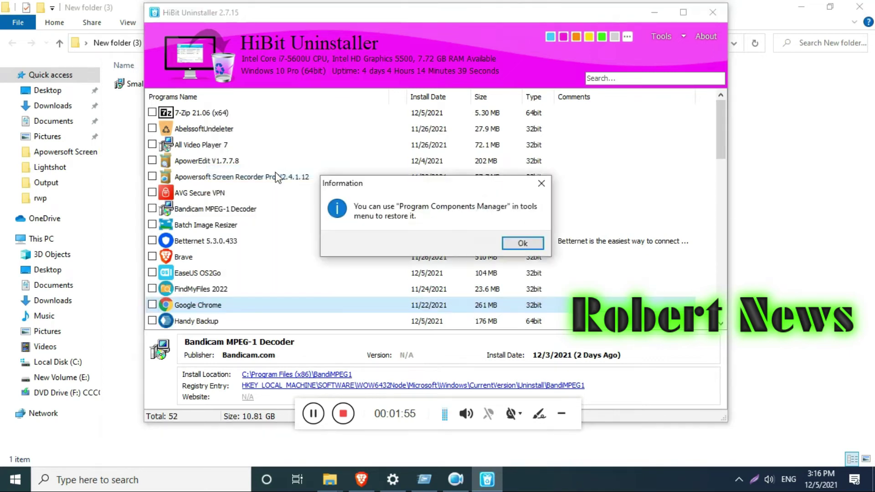
# Review the installed components in the Program Components Manager, then close it
pyautogui.click(520, 243)
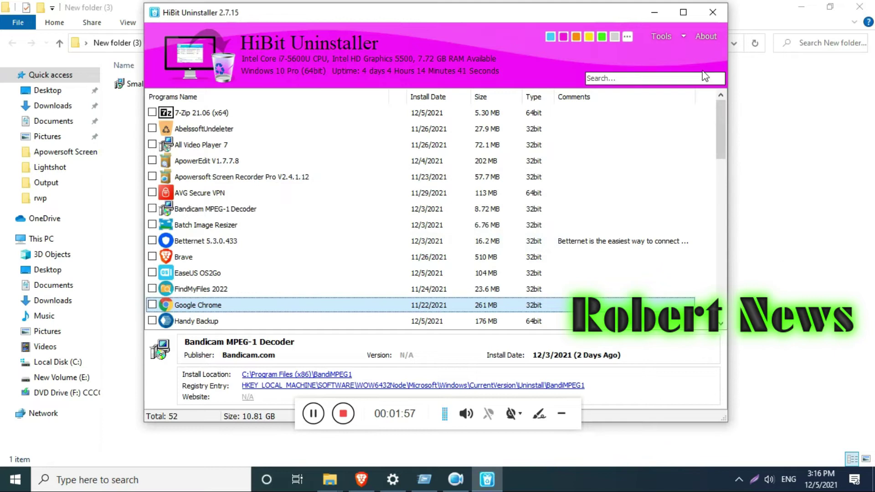
pyautogui.click(684, 37)
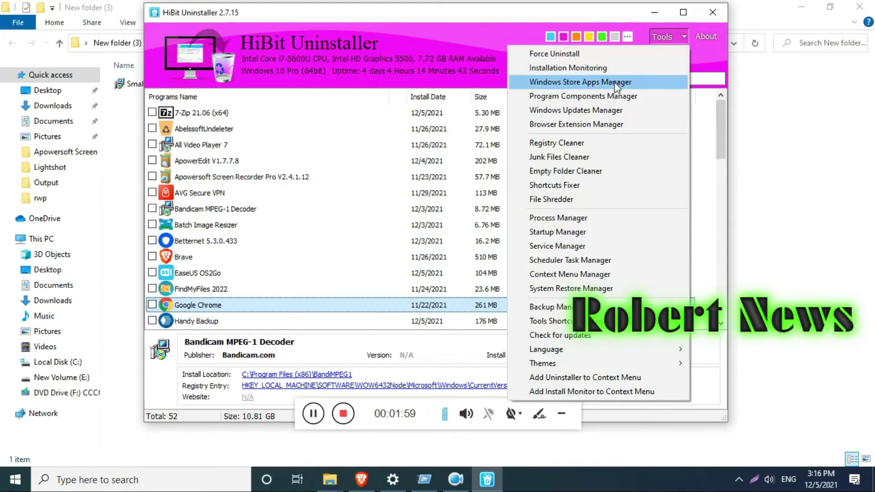
pyautogui.click(614, 96)
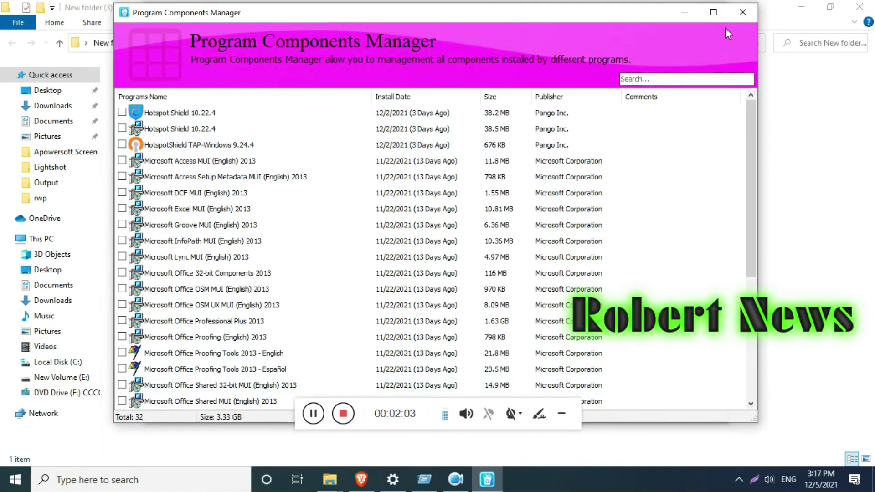
pyautogui.click(742, 12)
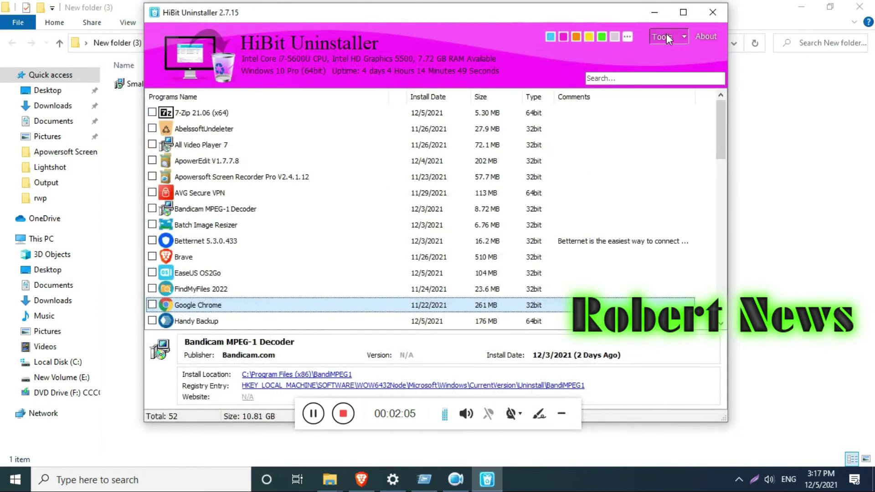
# Browse the Edge, Brave and Internet Explorer extensions in the Browser Extension Manager, then close it
pyautogui.click(667, 34)
pyautogui.click(626, 123)
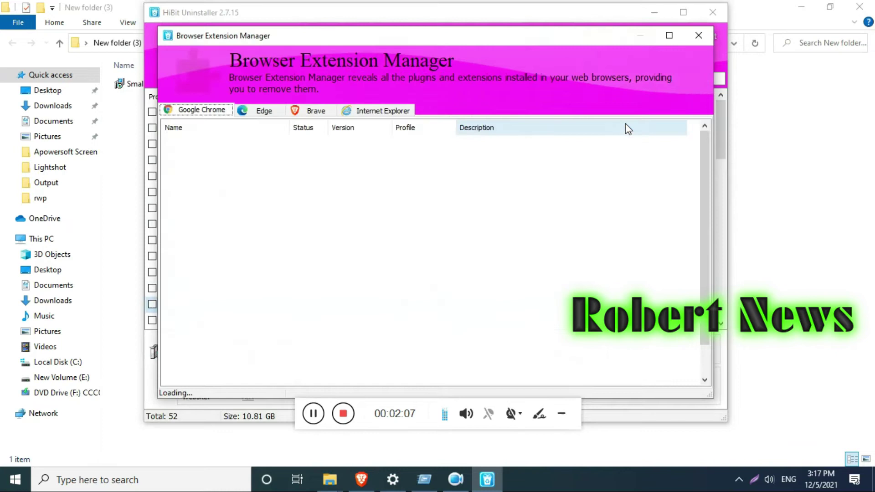
pyautogui.click(264, 111)
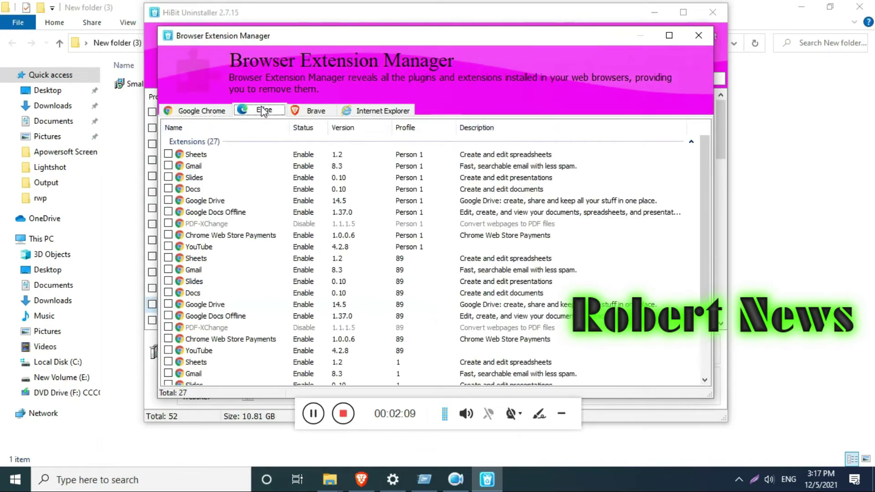
pyautogui.click(306, 111)
pyautogui.click(364, 111)
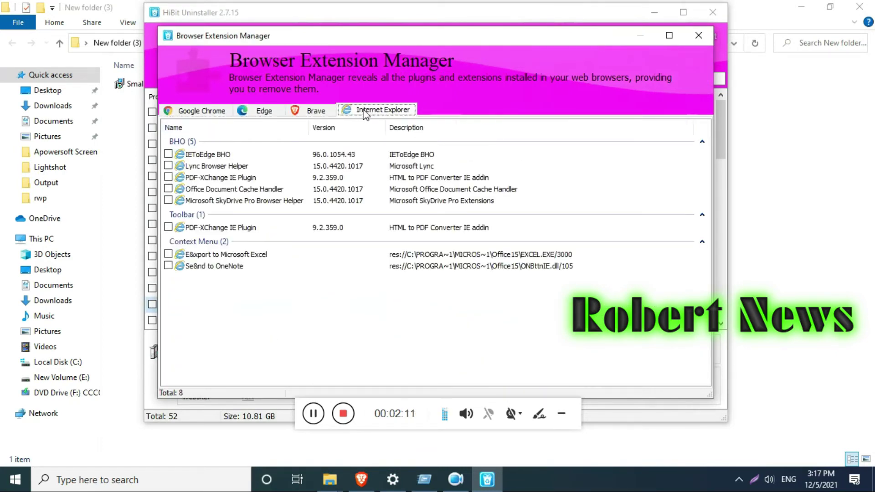
pyautogui.click(699, 35)
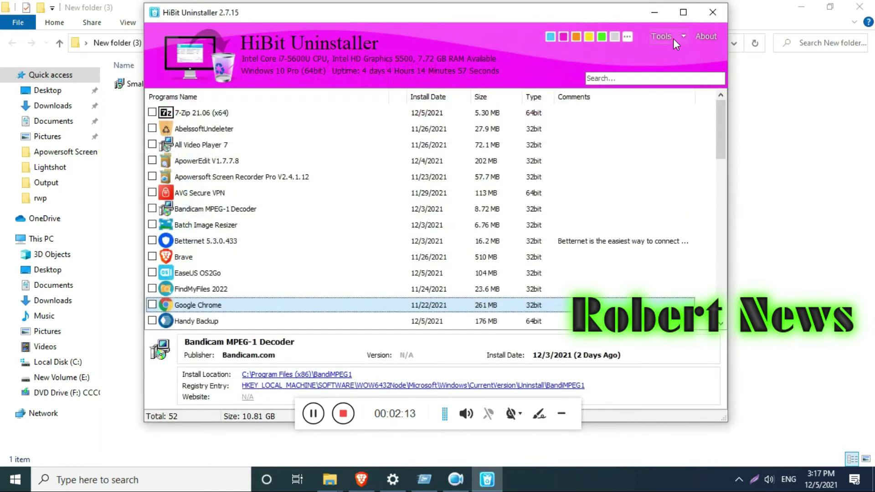
pyautogui.click(674, 38)
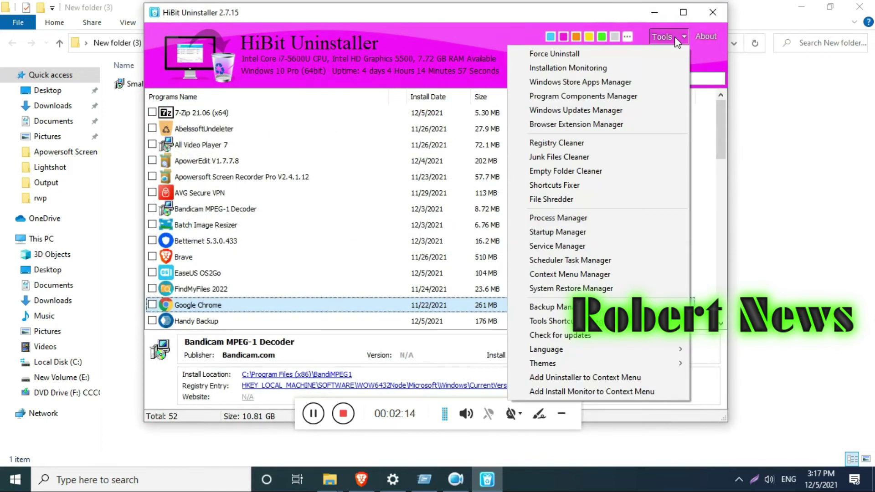
# Uninstall Xbox Console Companion from the Windows Store Apps Manager and acknowledge the leftover-files message
pyautogui.click(622, 85)
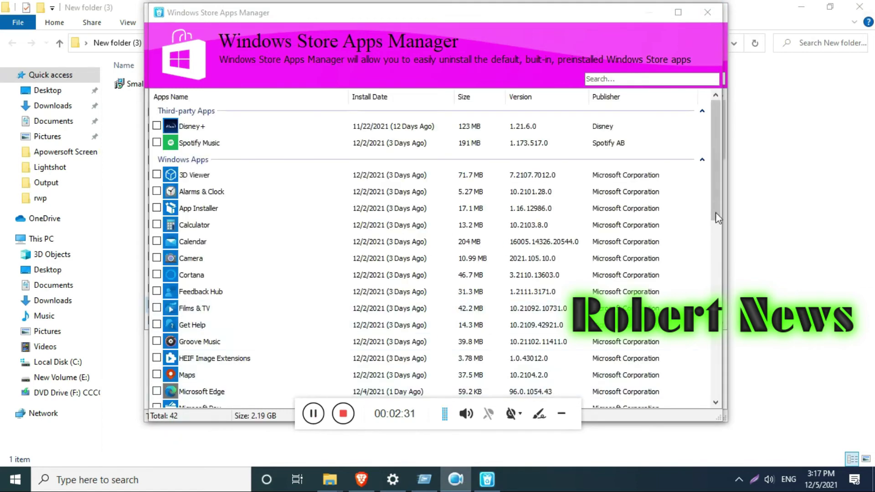
pyautogui.moveTo(717, 201); pyautogui.dragTo(718, 366)
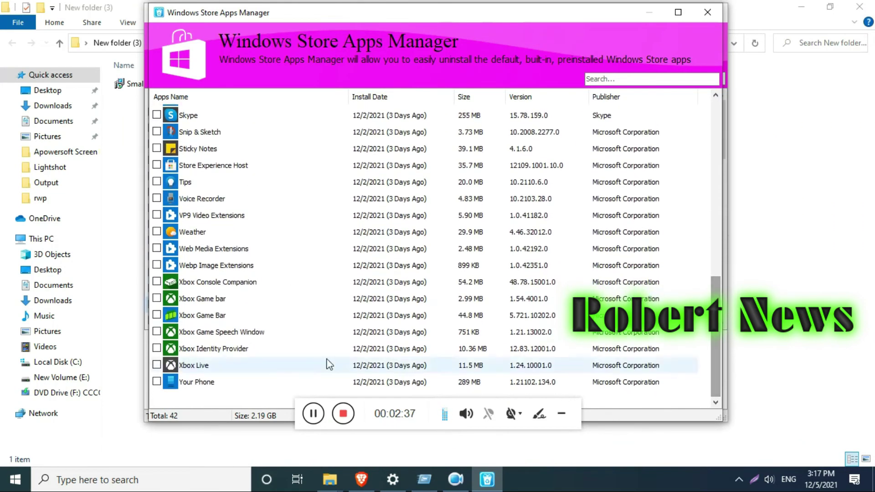
pyautogui.click(182, 282)
pyautogui.rightClick(187, 287)
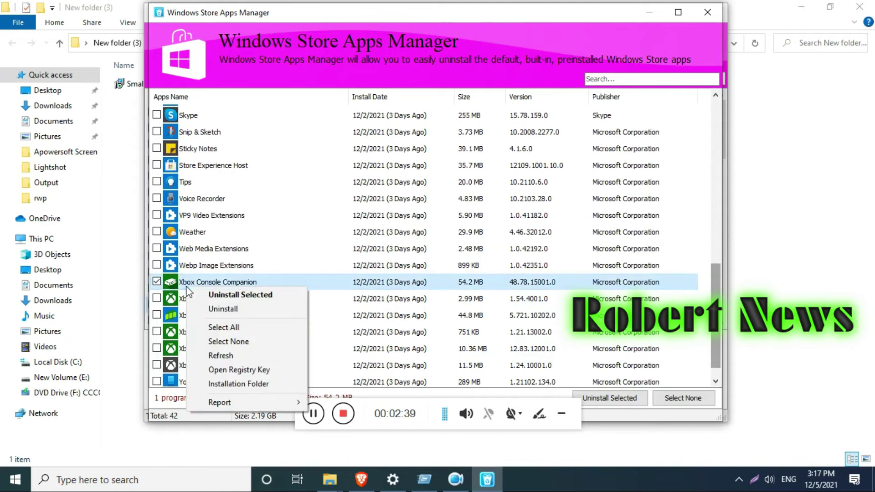
pyautogui.click(234, 308)
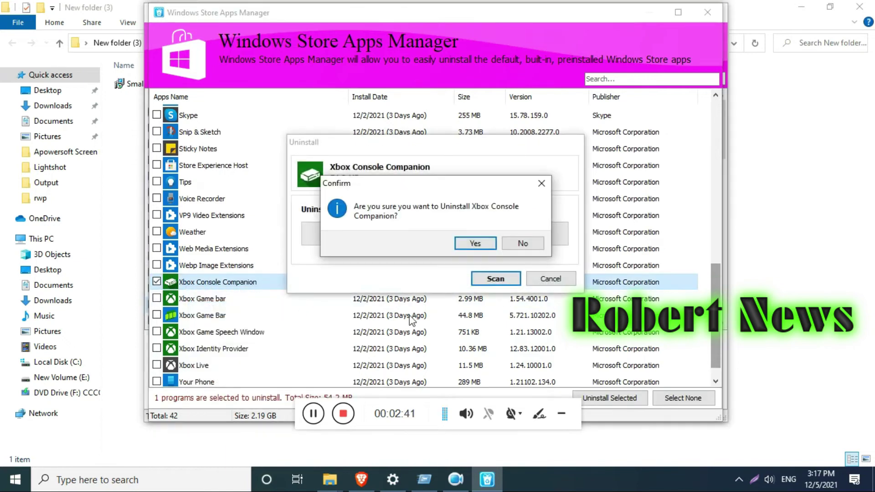
pyautogui.click(475, 244)
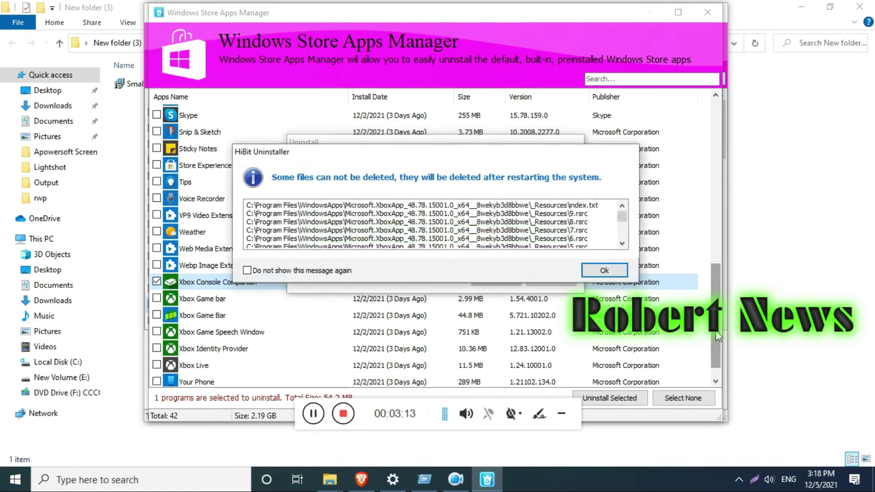
pyautogui.click(606, 271)
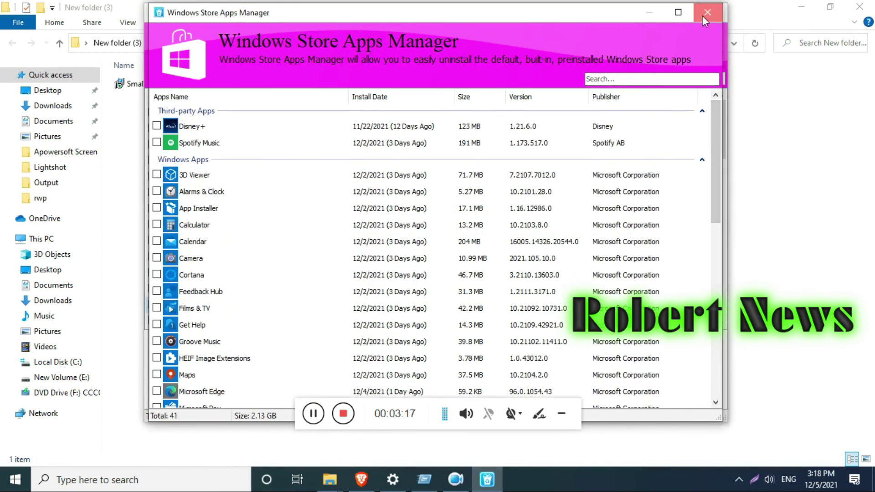
# Close the Windows Store Apps Manager, returning to the 52-program main list
pyautogui.click(703, 13)
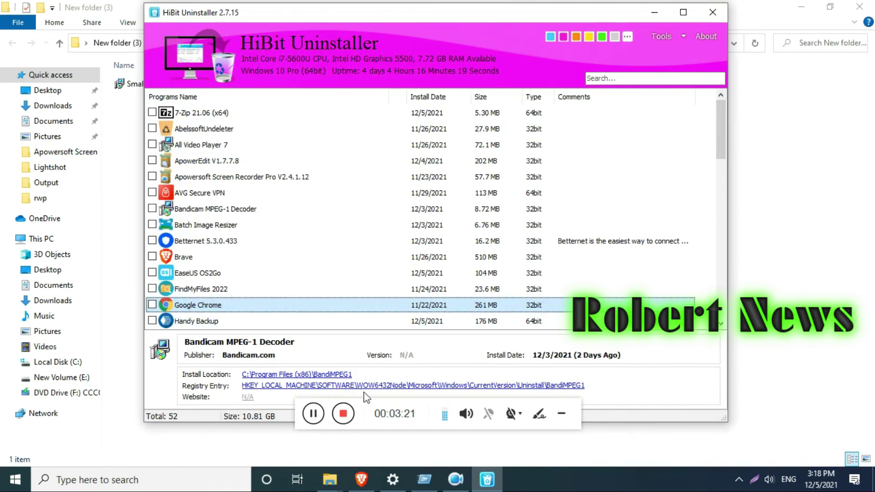
pyautogui.click(443, 405)
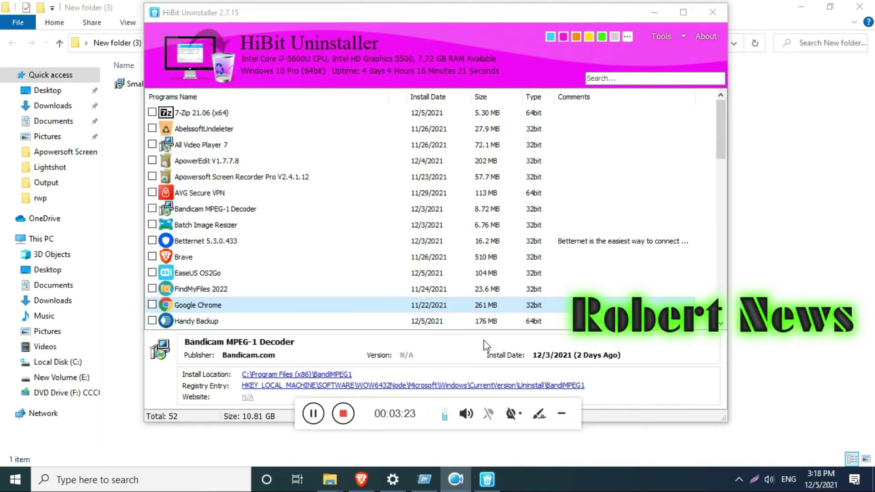